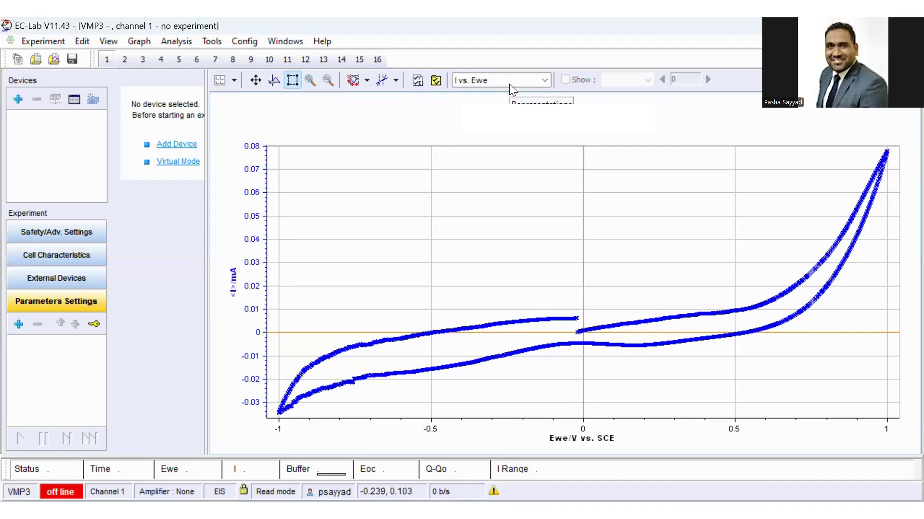
- Switch EC-Lab's plot to I vs. t and copy the curve's data points
click(544, 80)
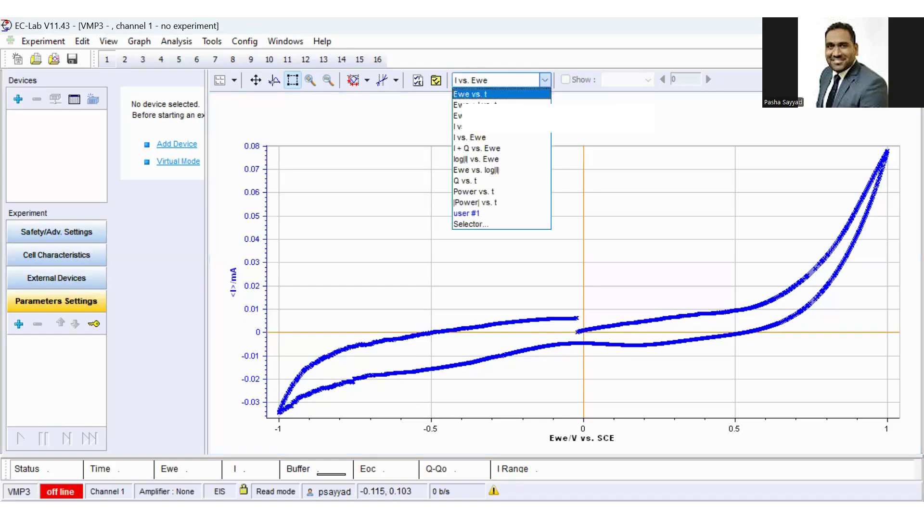
click(487, 131)
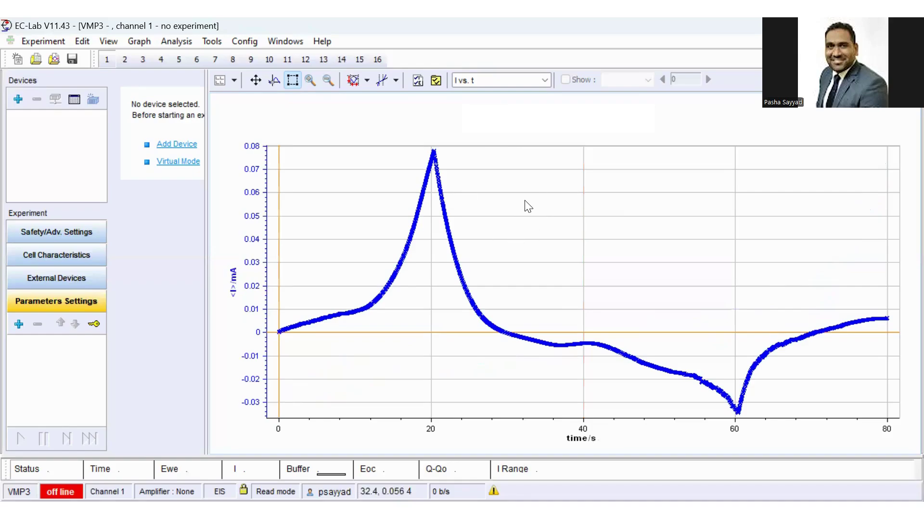
right_click(528, 206)
click(584, 421)
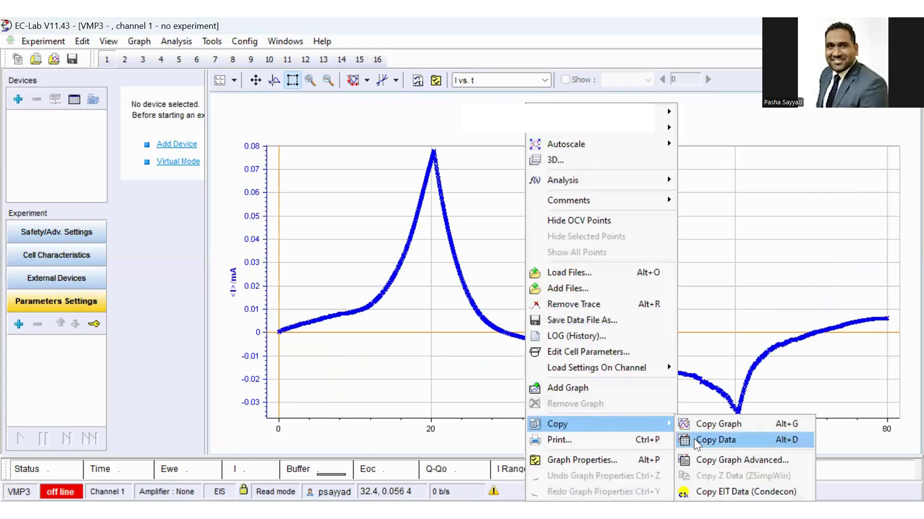
click(708, 439)
- Paste the time/s and <I>/mA data into Book4 at A1, then copy both numeric columns
key(alt+Tab)
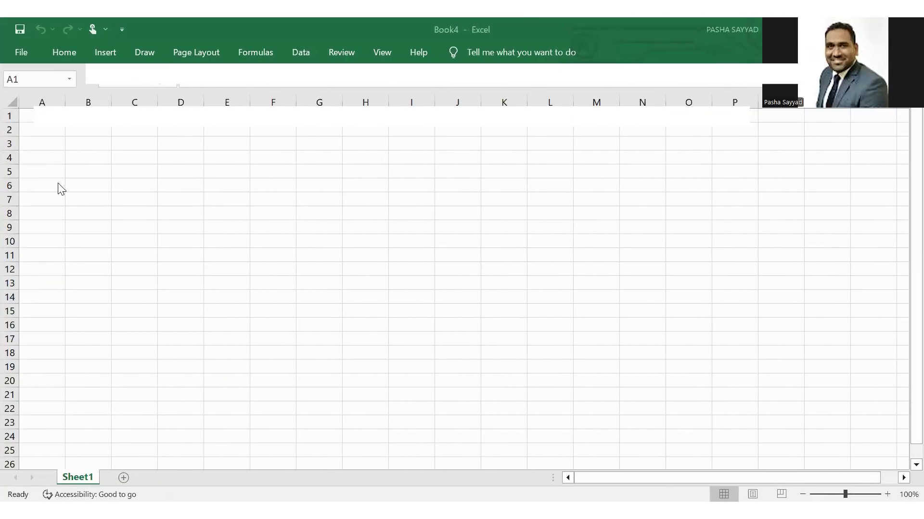
click(23, 117)
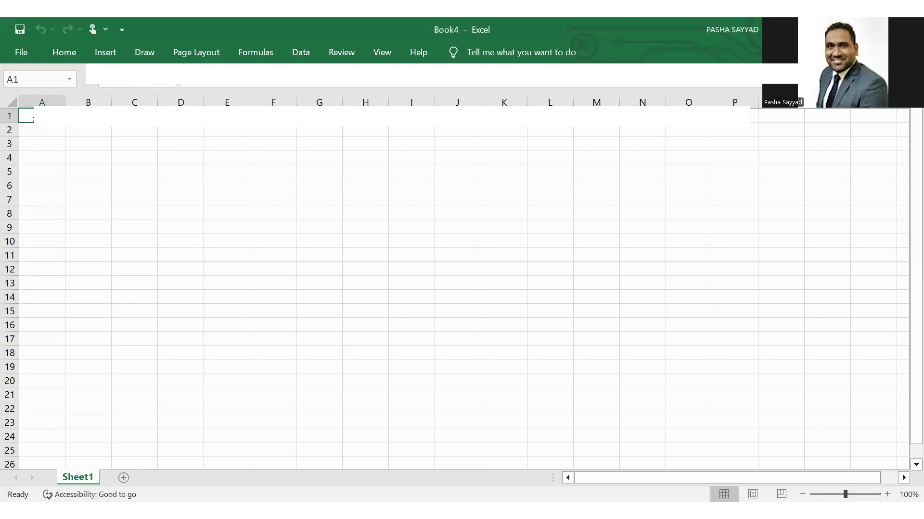
key(ctrl+v)
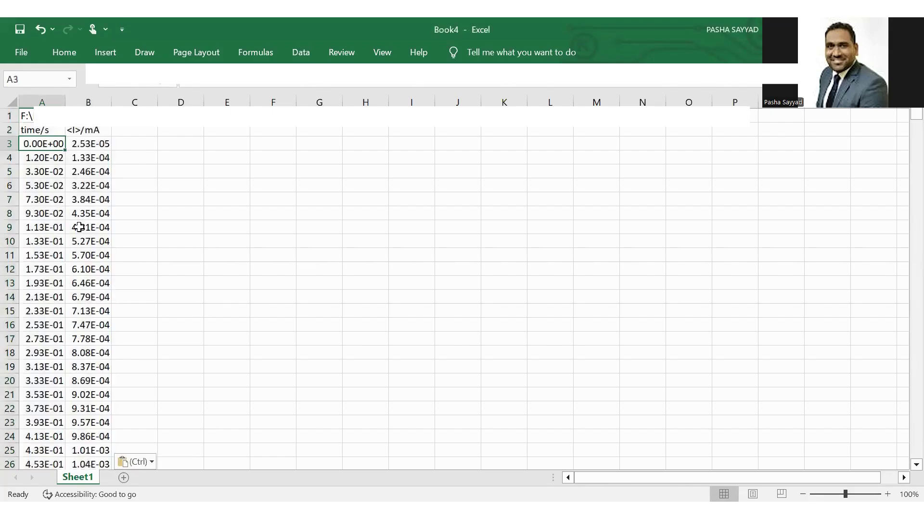
key(shift+Right)
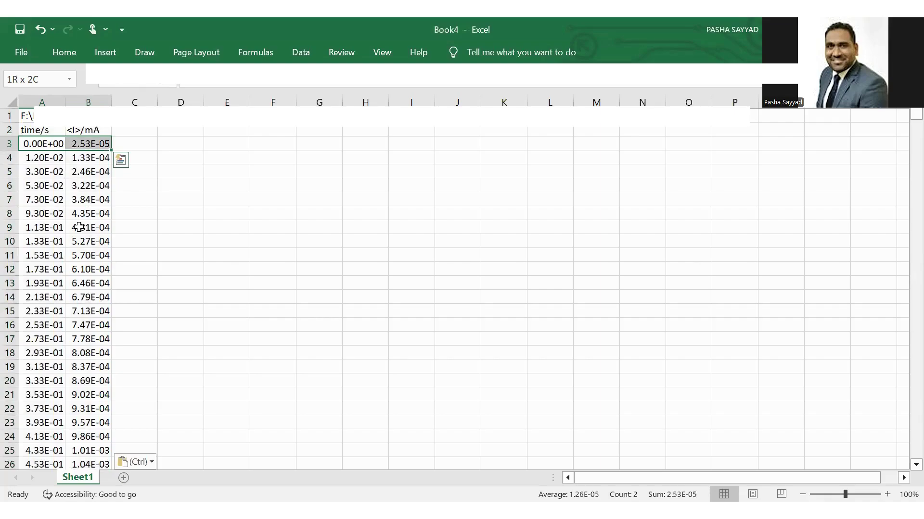
key(ctrl+shift+Down)
key(ctrl+c)
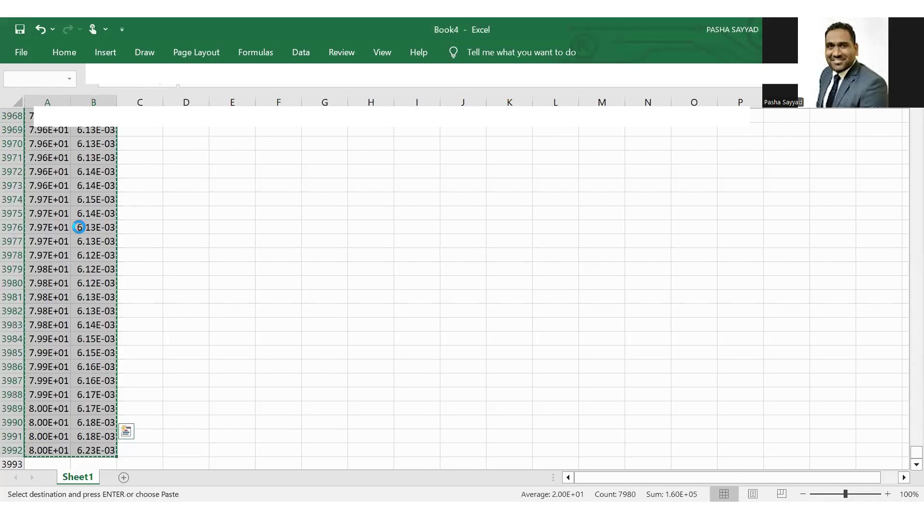
key(ctrl+super+Right)
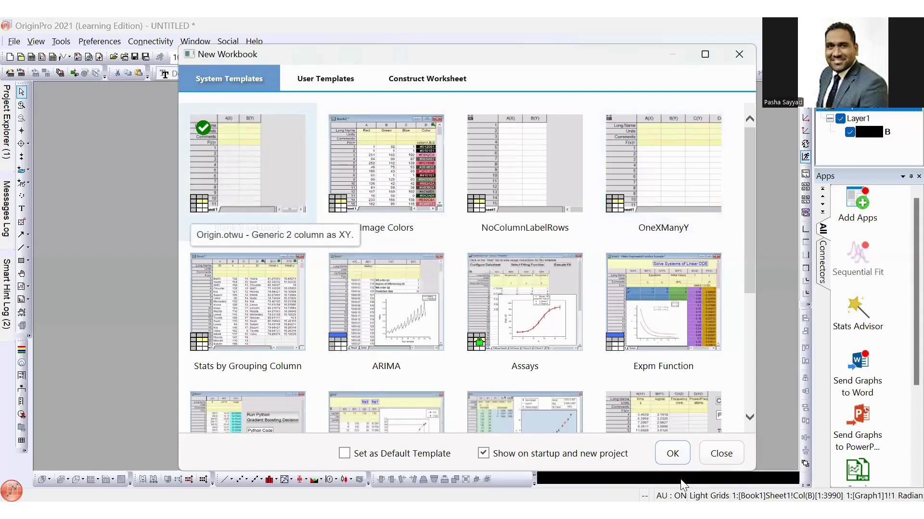
- Create a new two-column Origin workbook and paste the time and current data at A1
click(668, 453)
click(289, 111)
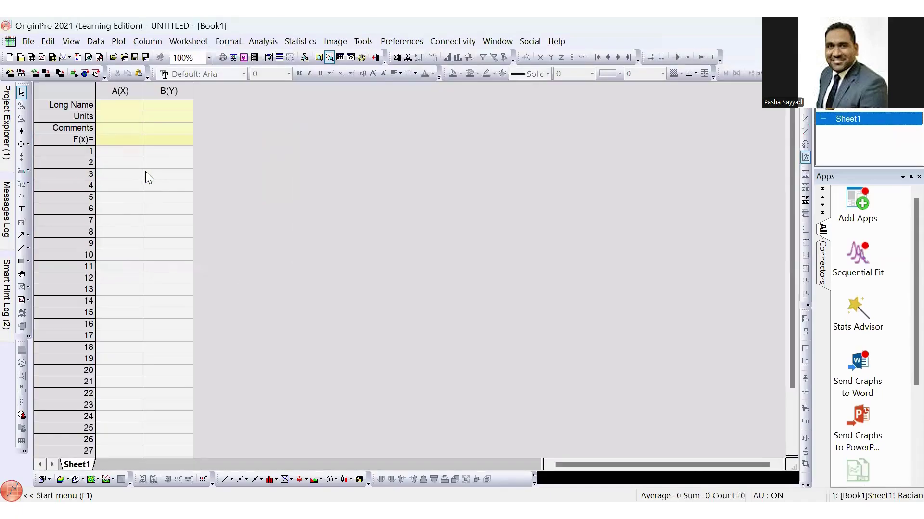
click(122, 154)
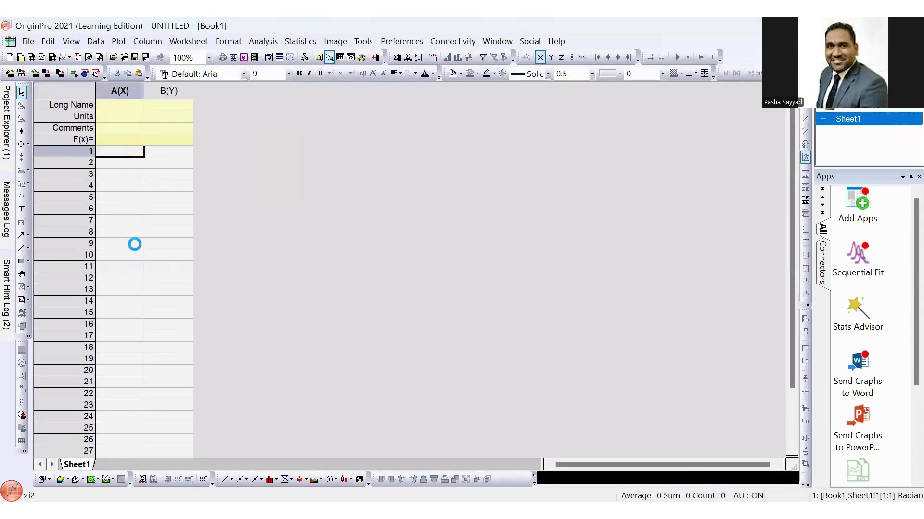
key(ctrl+v)
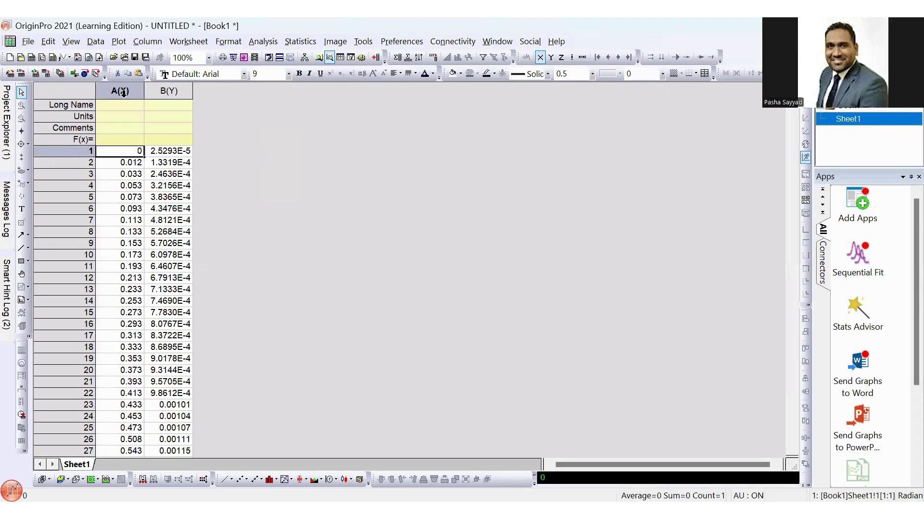
- Plot columns A and B as a line graph of current versus time
drag(123, 93, 168, 91)
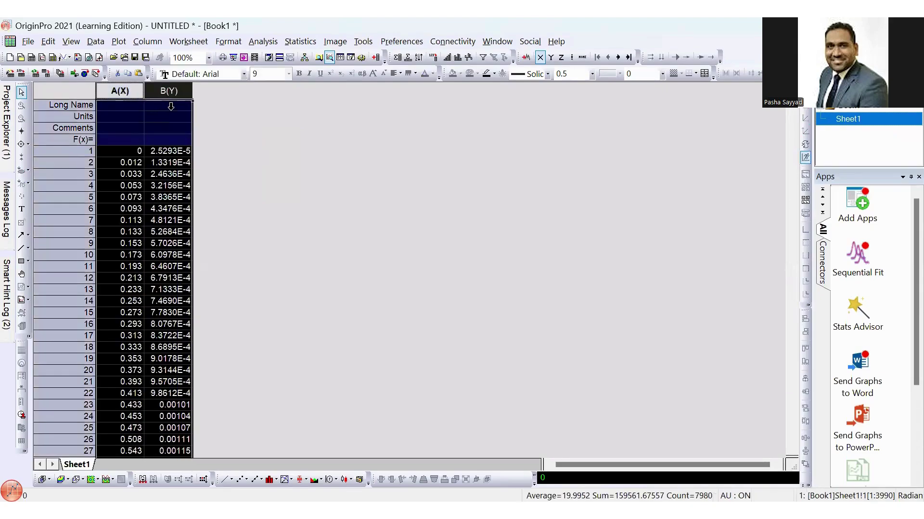
click(119, 41)
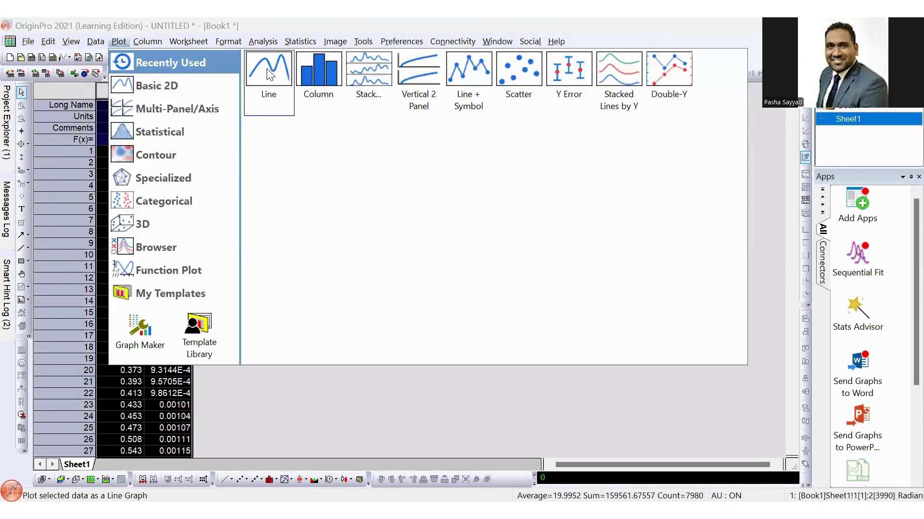
click(268, 72)
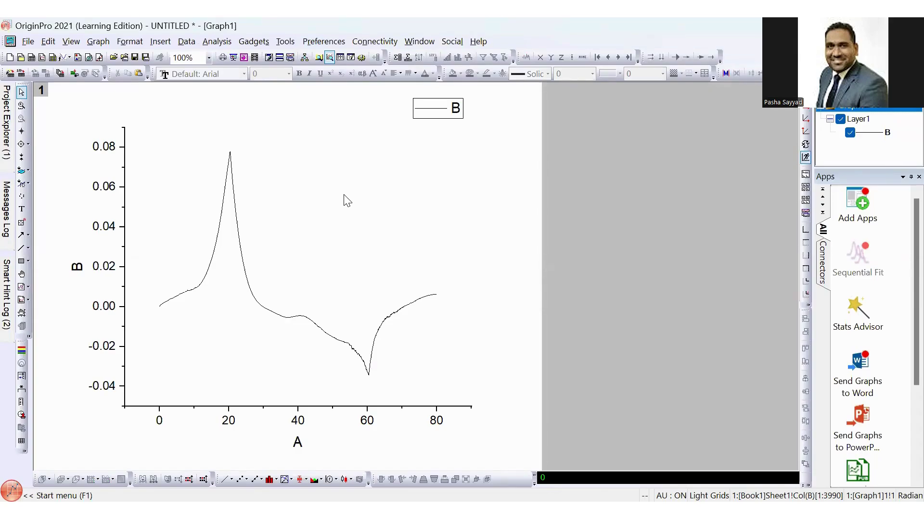
- Start the Integrate gadget from the Gadgets menu on the current-versus-time graph
click(253, 42)
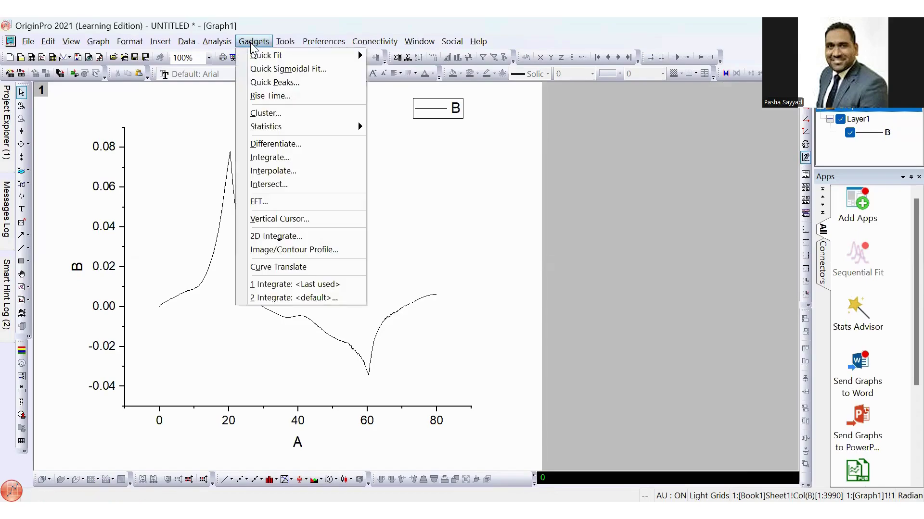
click(275, 158)
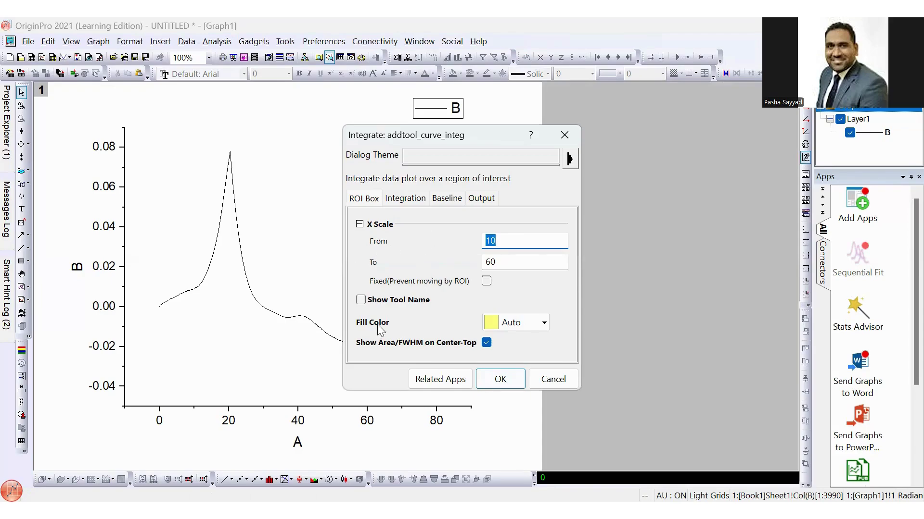
- Accept the Integrate settings and drag the ROI to span about 30–71 s, giving area -0.43821
click(498, 383)
drag(307, 226, 275, 233)
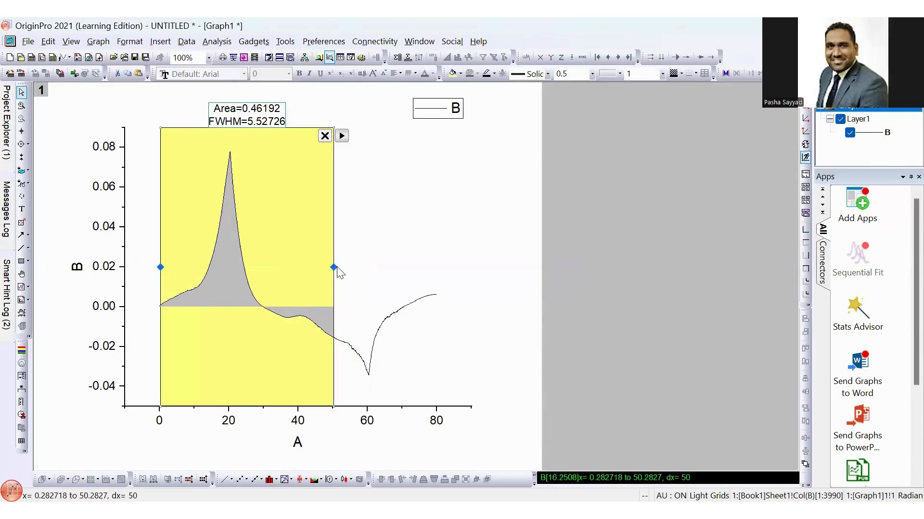
drag(332, 266, 403, 273)
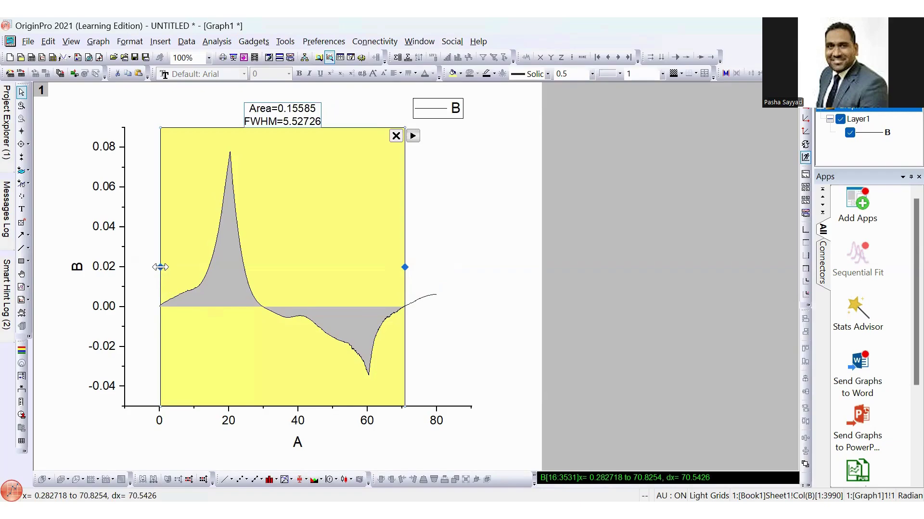
drag(161, 268, 263, 285)
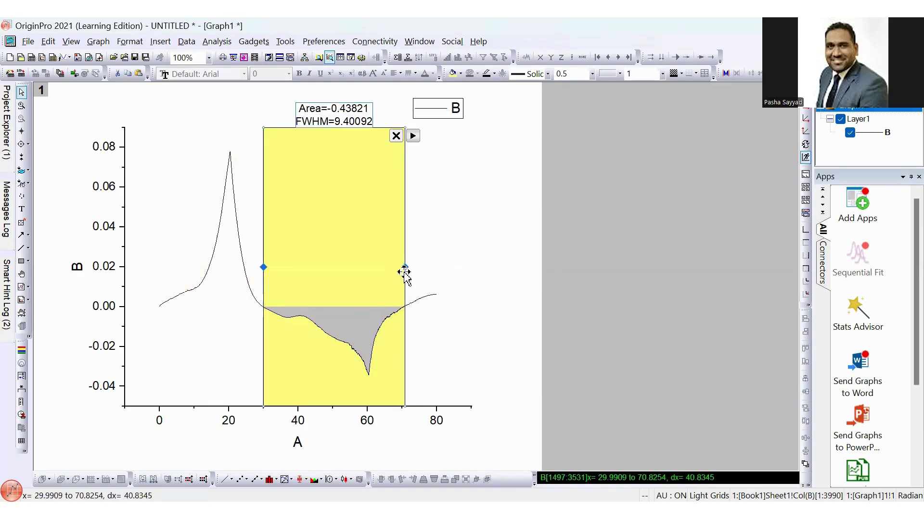
drag(404, 272, 404, 268)
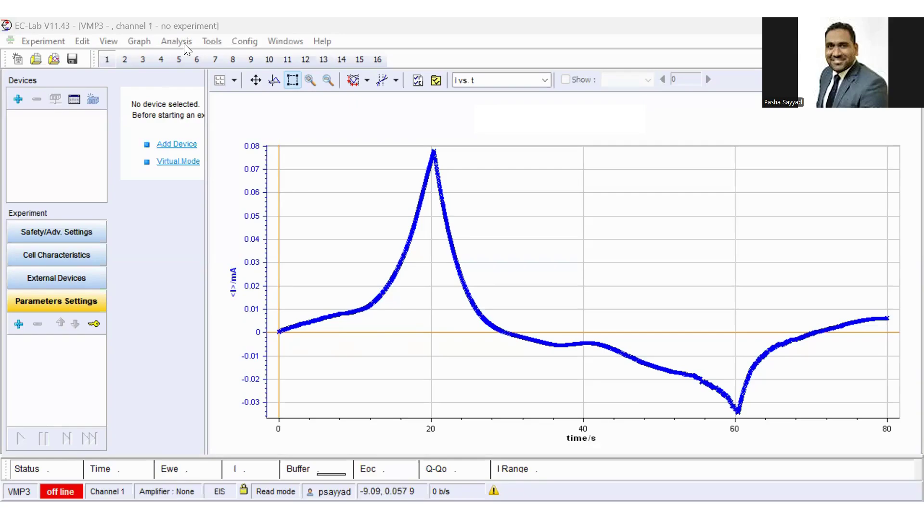
- Open EC-Lab's Integral tool from Analysis > Math
key(alt+a)
mouse_move(191, 58)
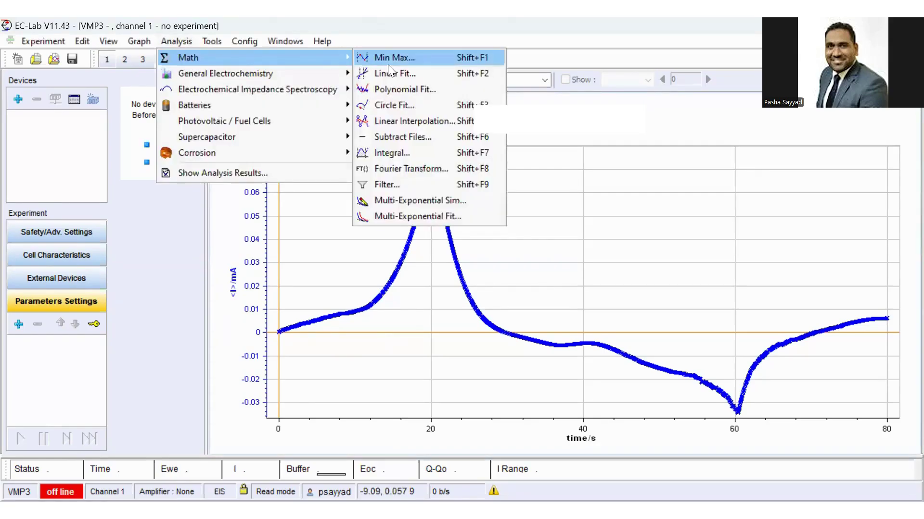
click(396, 154)
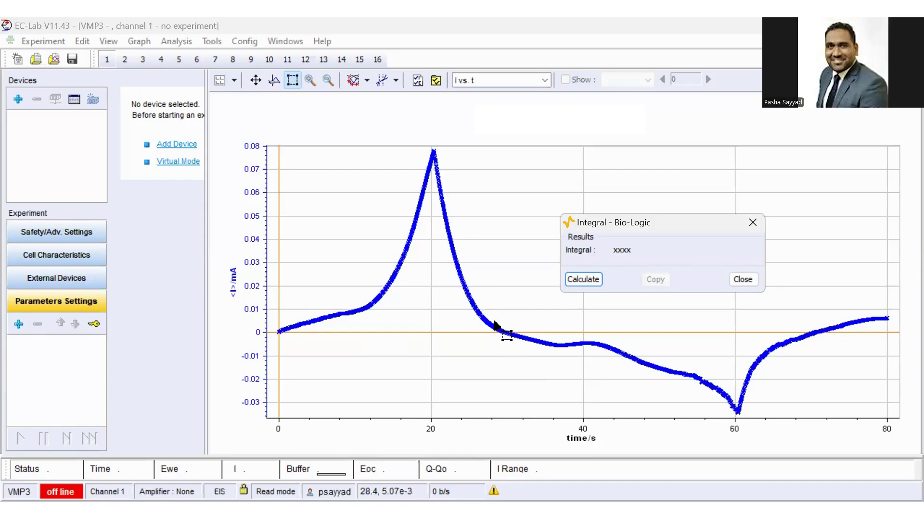
- Integrate the curve from about 30 to 71 s, giving -0.438 199 mA.s
drag(495, 322, 830, 419)
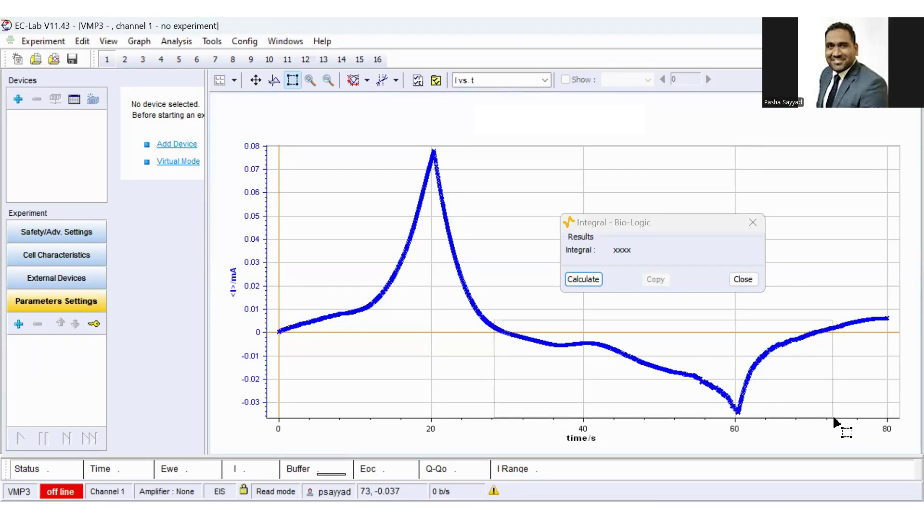
drag(836, 423, 836, 423)
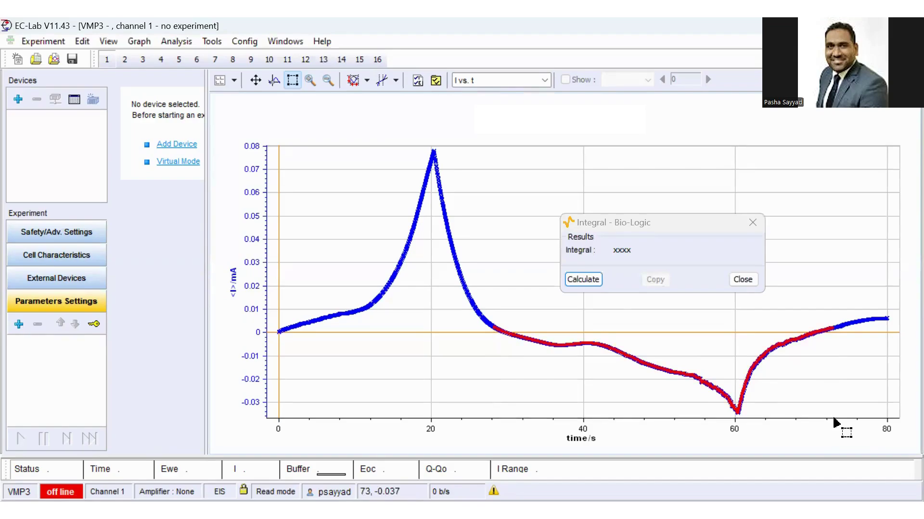
click(581, 280)
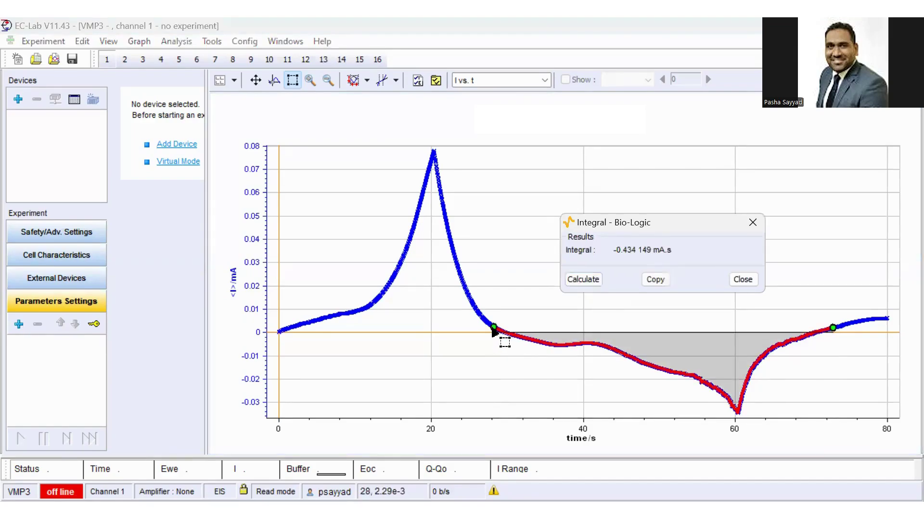
drag(494, 331, 508, 336)
drag(825, 332, 817, 332)
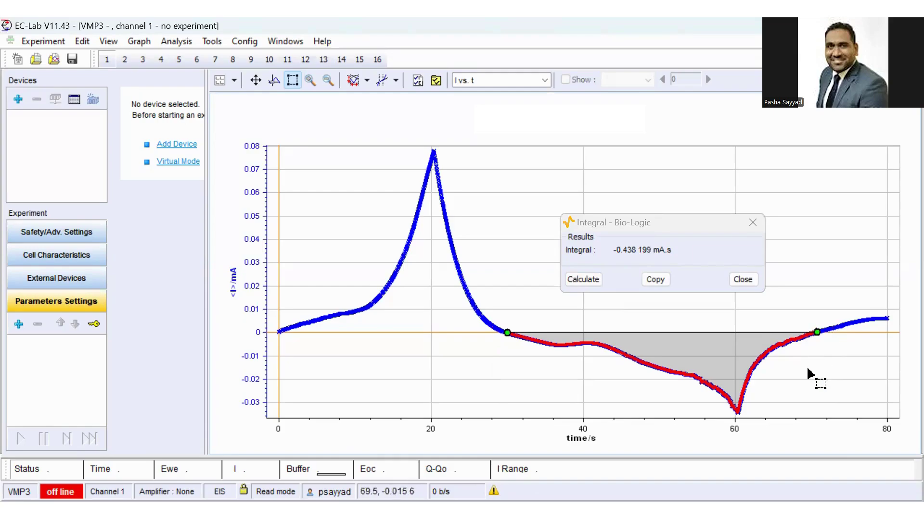